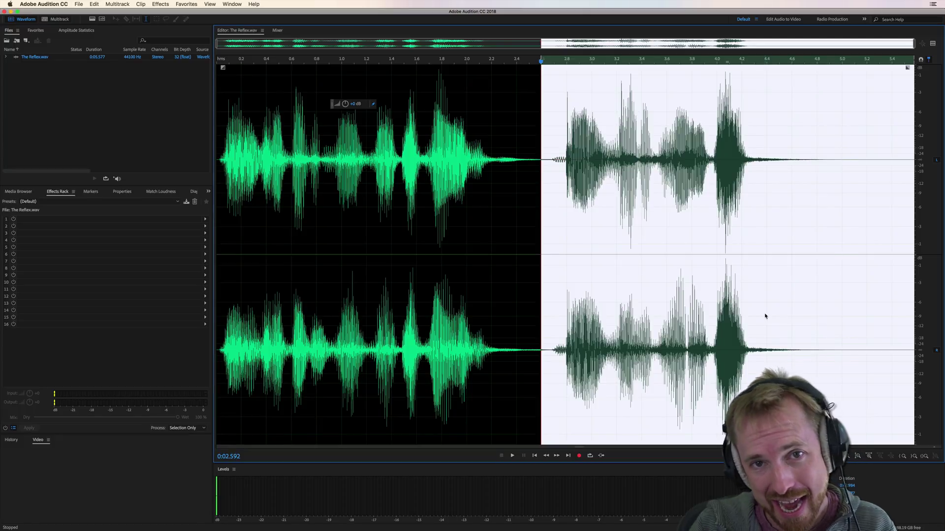
Step: Play The Reflex.wav, browse the Modulation effects without choosing one, then switch to Safari
key(space)
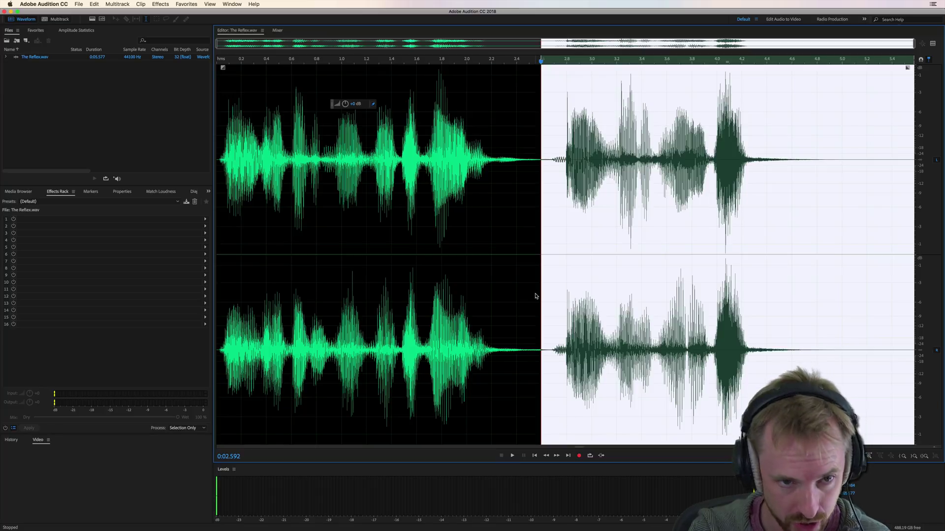
click(170, 5)
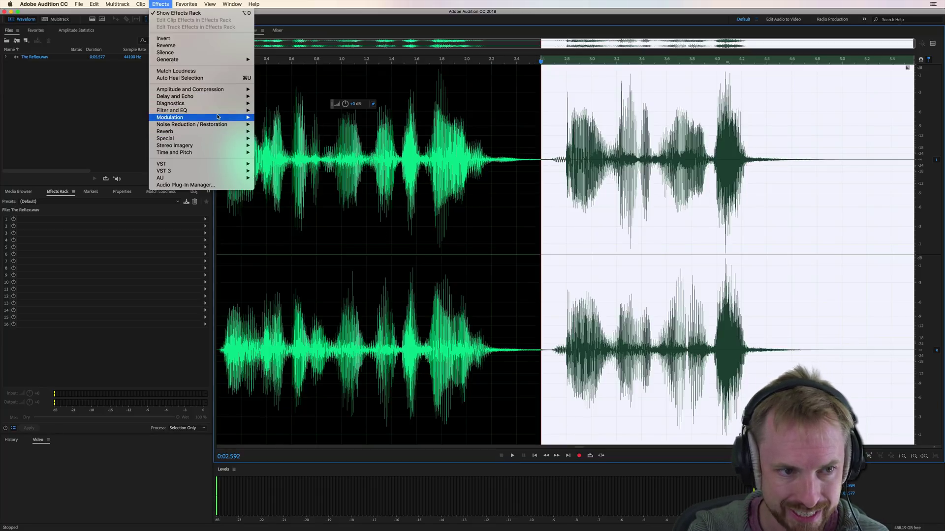
mouse_move(218, 118)
click(481, 131)
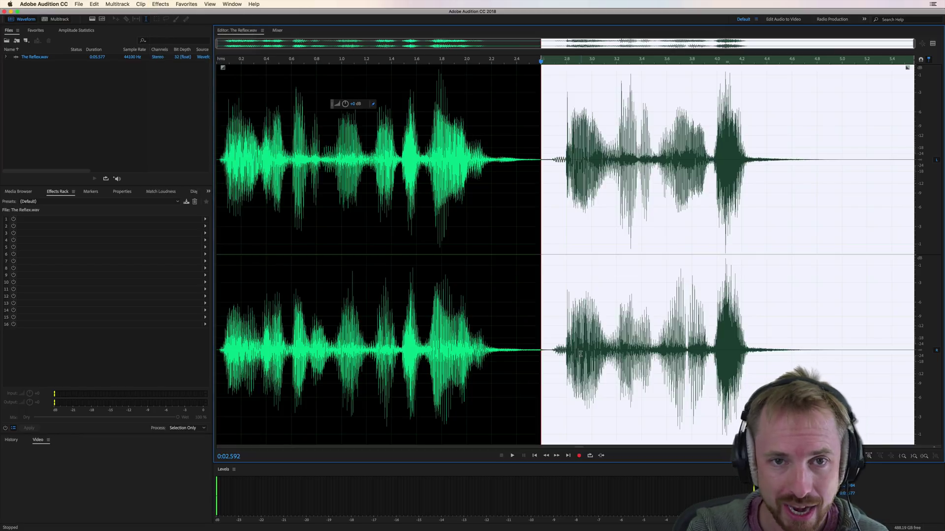
key(super+Tab)
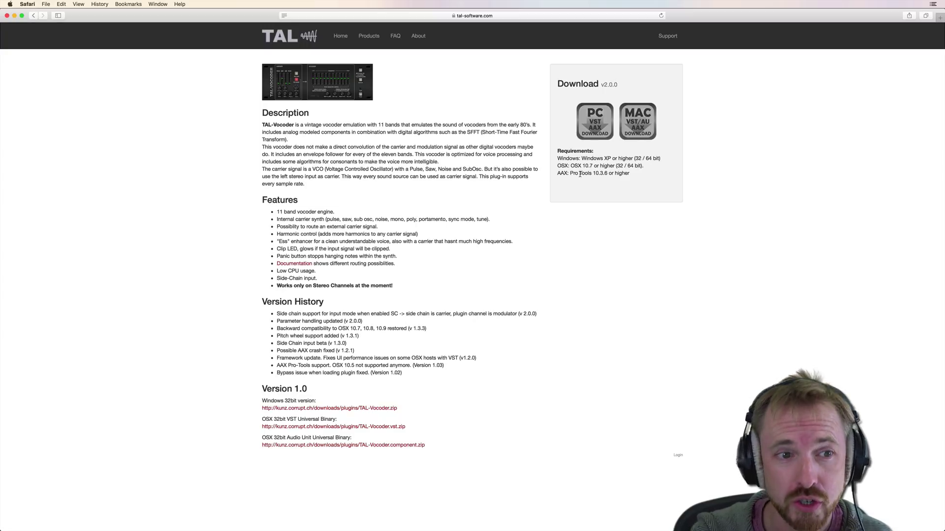
Step: Leave the TAL-Vocoder page and return to Audition's The Reflex.wav waveform
key(super+Tab)
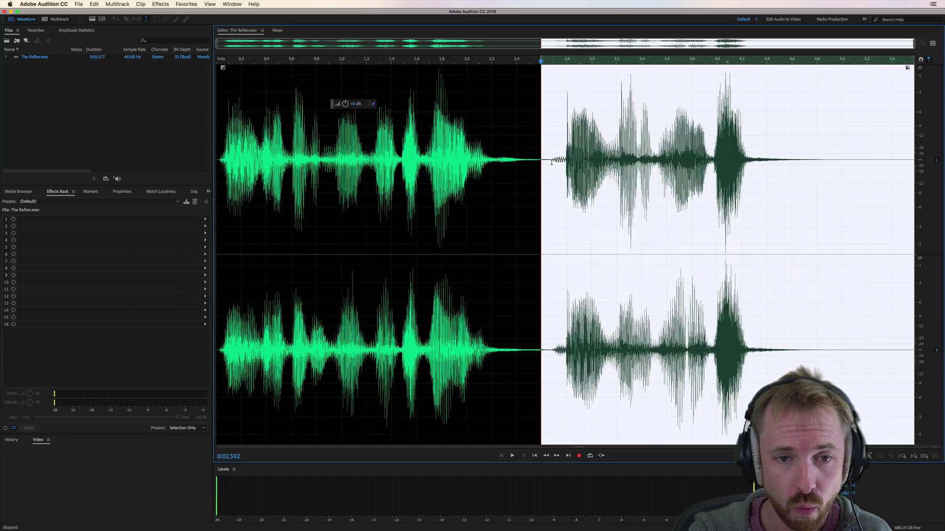
click(551, 161)
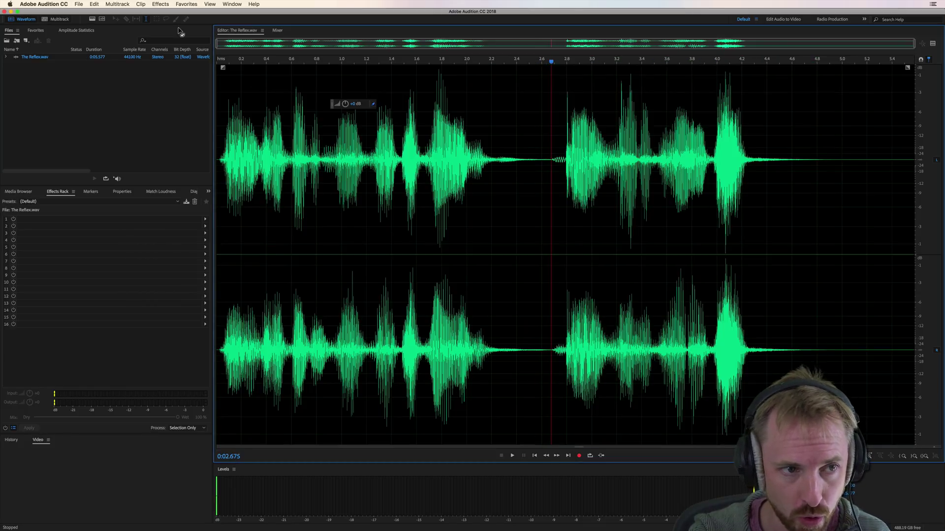
click(160, 4)
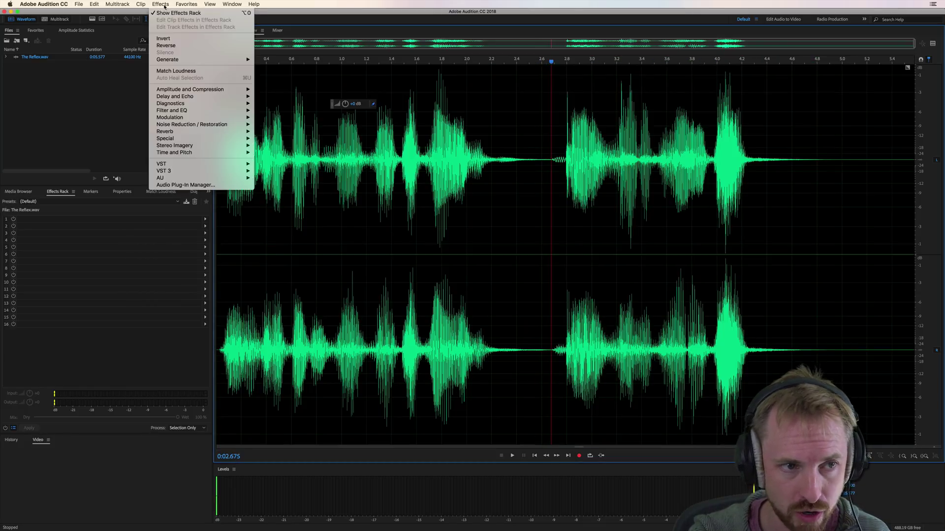
click(195, 185)
click(552, 259)
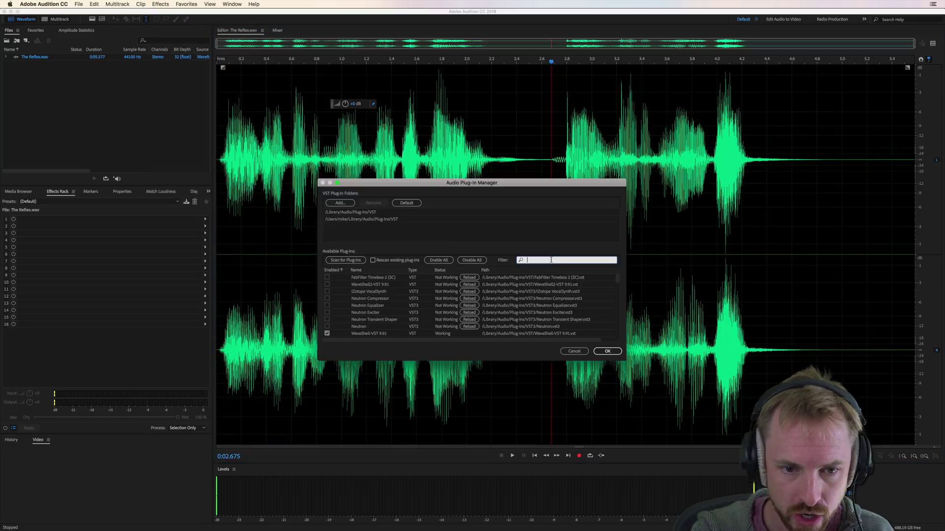
text(tal)
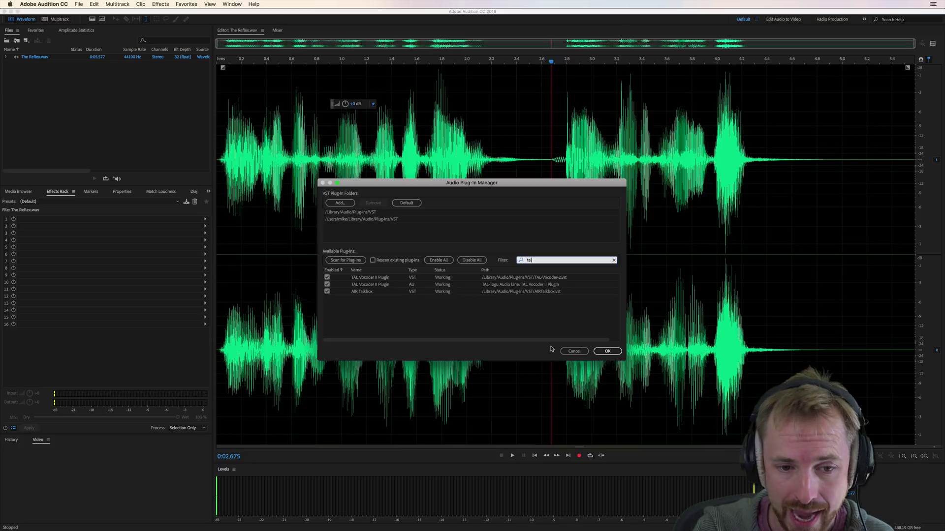
click(566, 351)
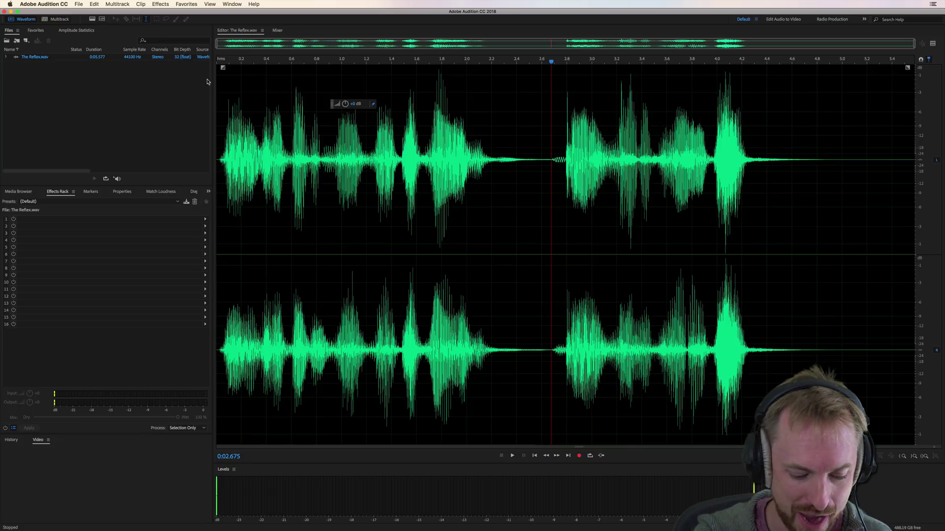
Step: Create a new Untitled 2 file and record a short voice take into it
key(super+shift+n)
key(Return)
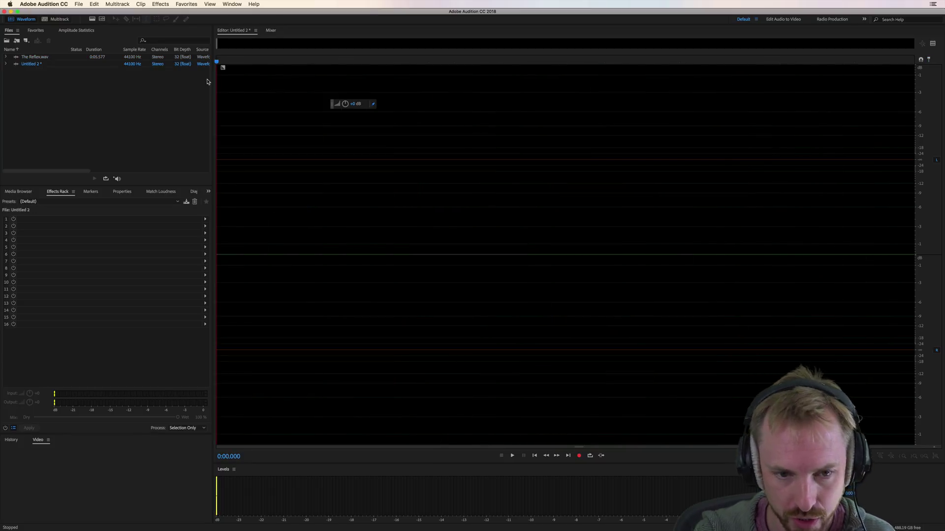
click(579, 457)
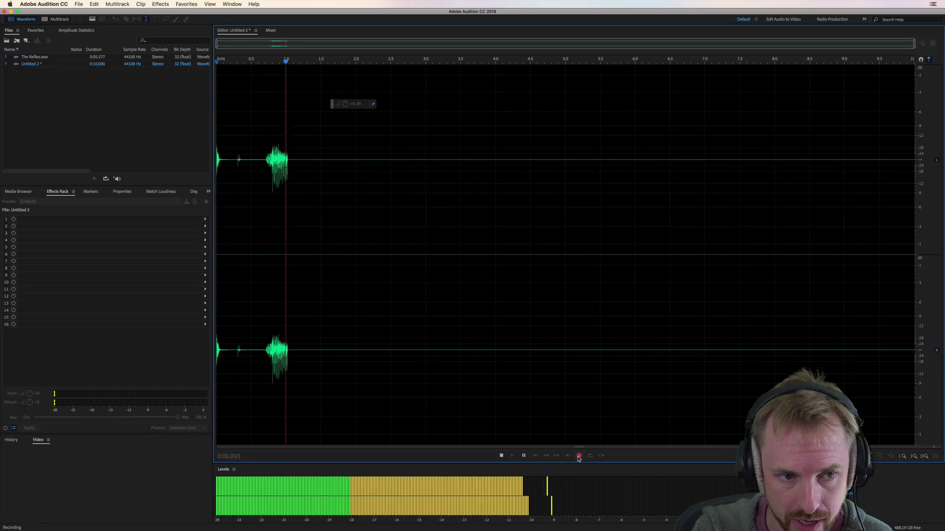
click(579, 456)
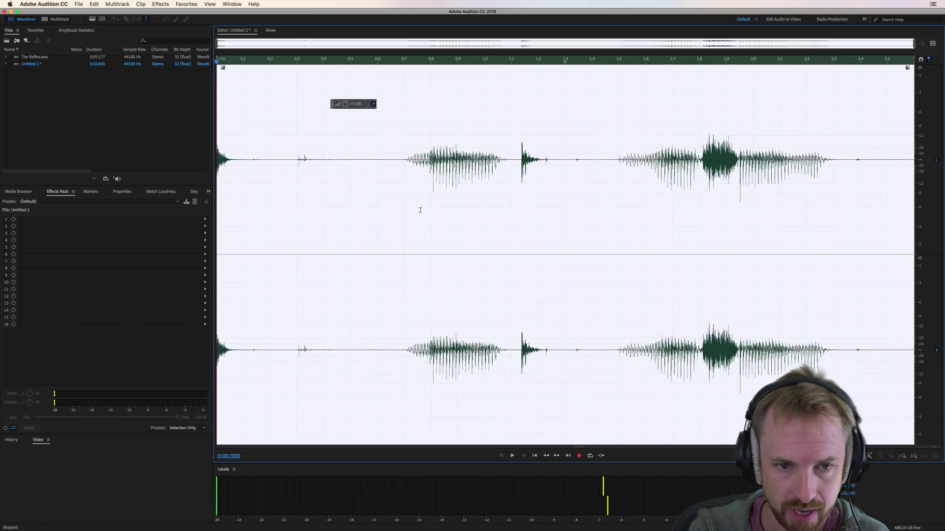
Step: Delete the silent start of the take and play the whole trimmed take
drag(217, 202, 387, 202)
key(Delete)
drag(869, 173, 915, 172)
click(680, 186)
key(super+a)
key(space)
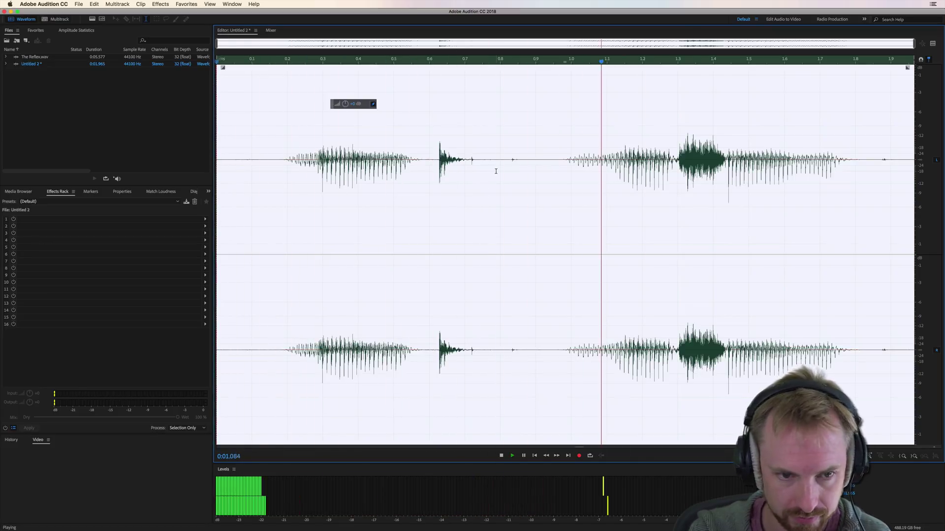
Step: Normalize the take from Favorites, fade in its start and fade out its end
click(186, 4)
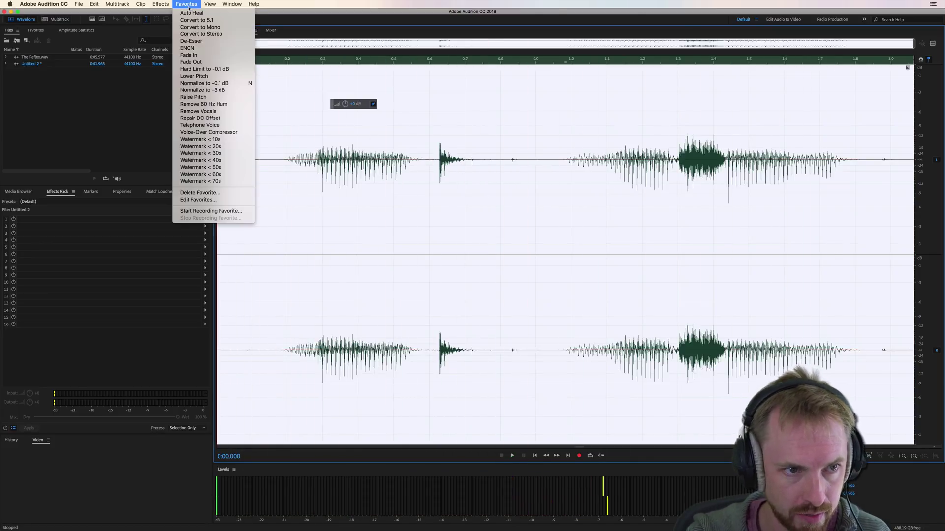
click(236, 84)
drag(223, 68, 305, 120)
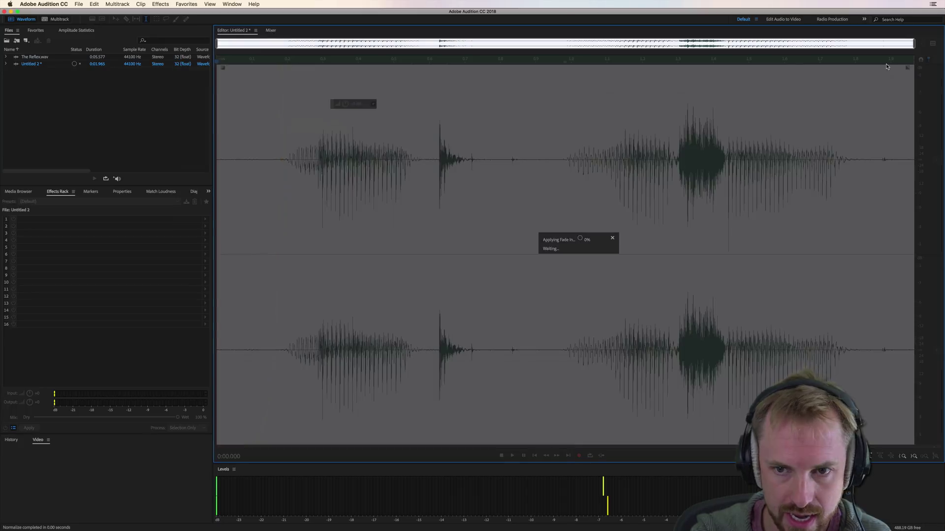
drag(905, 66, 849, 91)
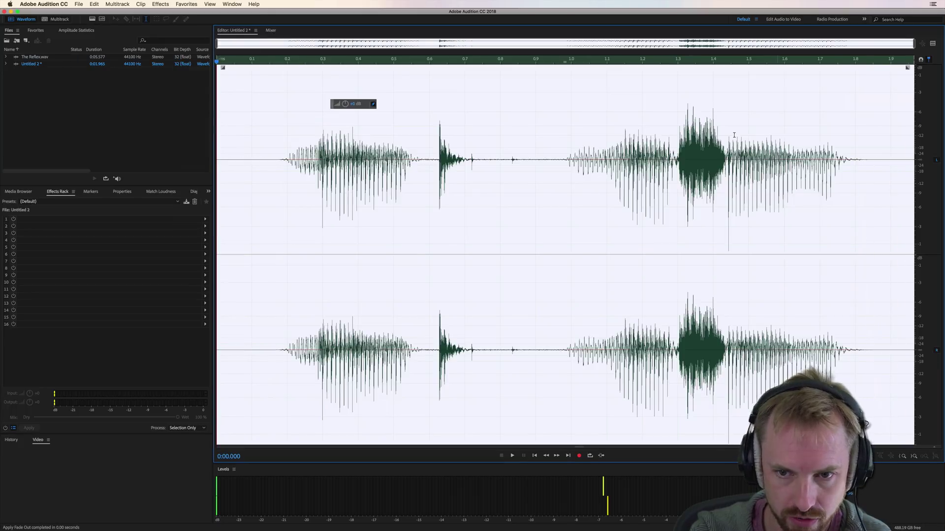
key(space)
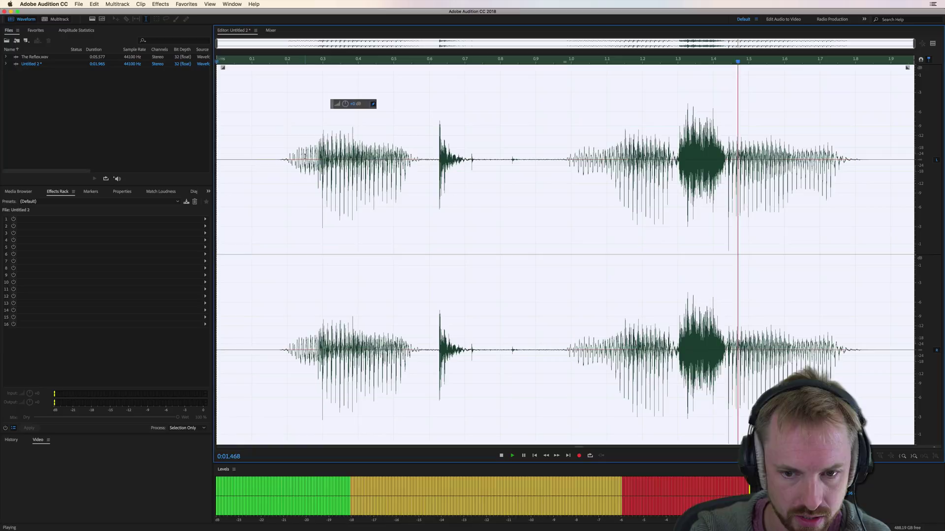
click(161, 5)
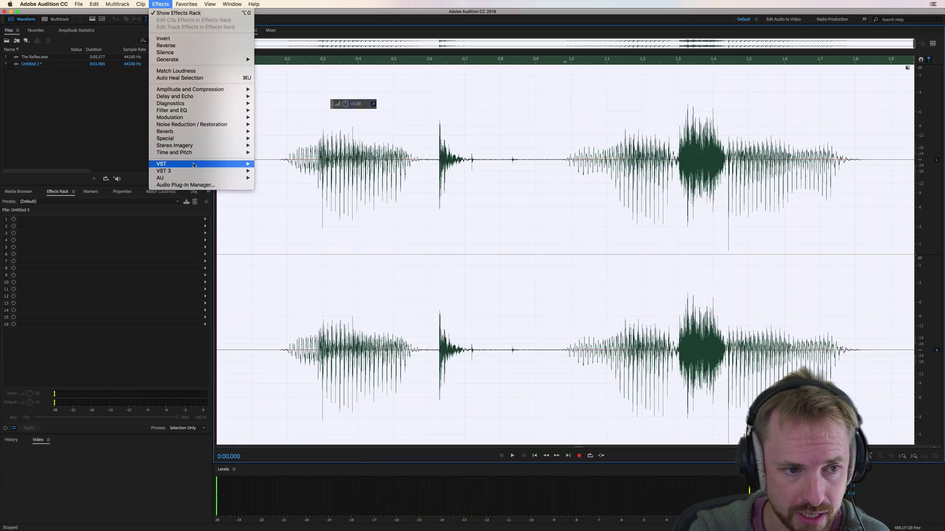
mouse_move(191, 180)
mouse_move(305, 227)
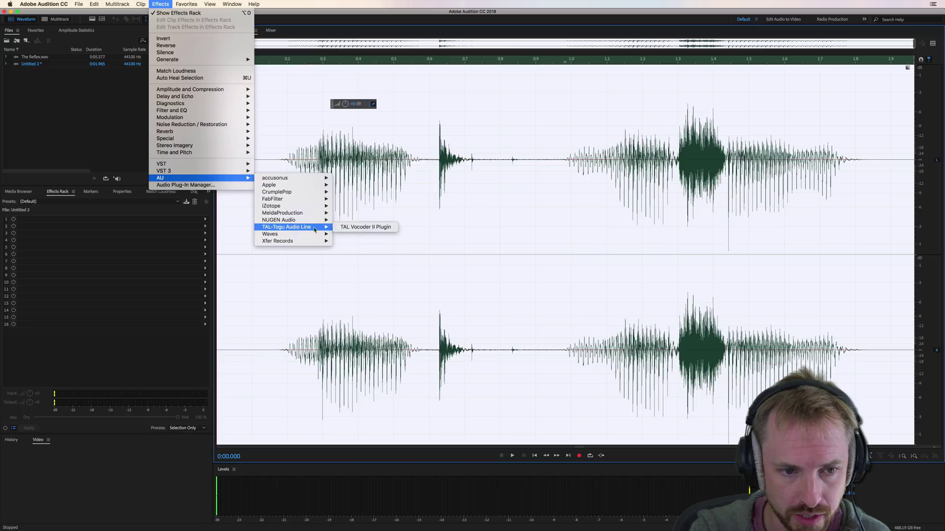
click(346, 229)
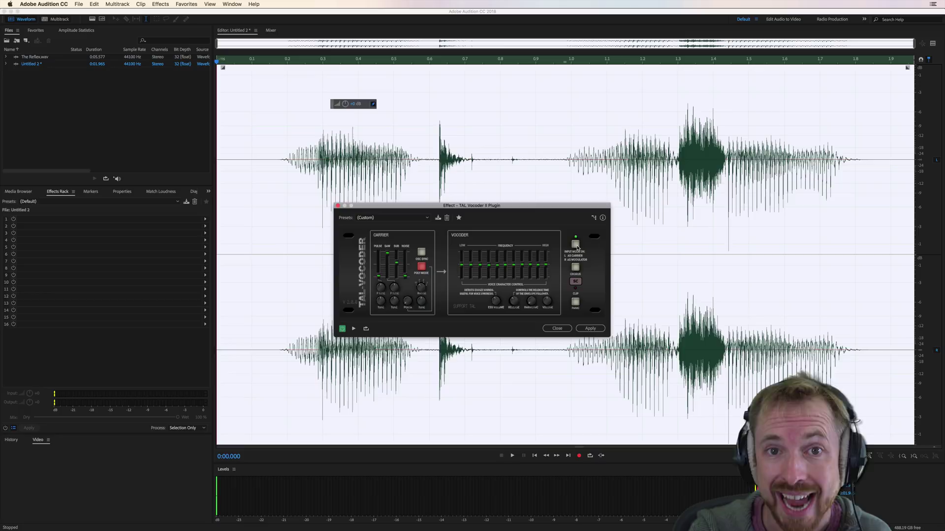
click(394, 218)
click(382, 225)
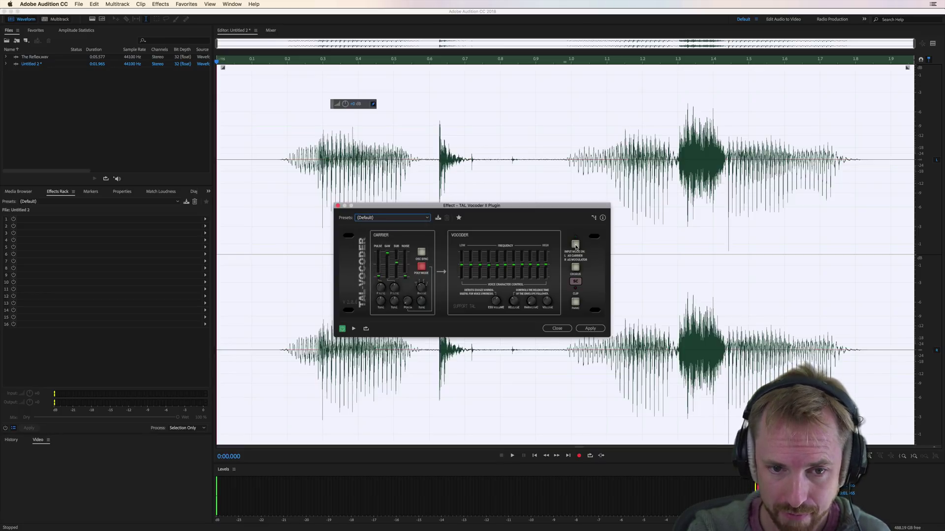
click(557, 328)
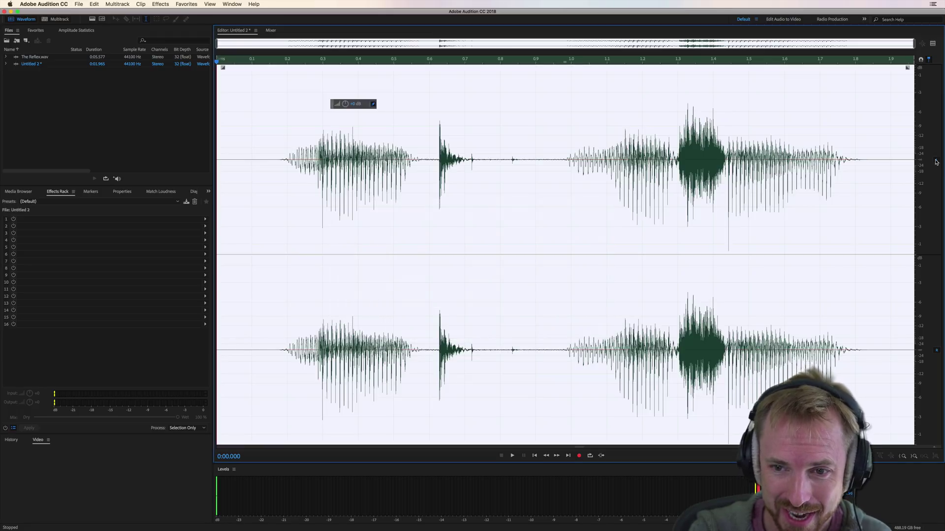
Step: Restrict editing to the left channel and bring up the Generate Tones dialog
click(937, 351)
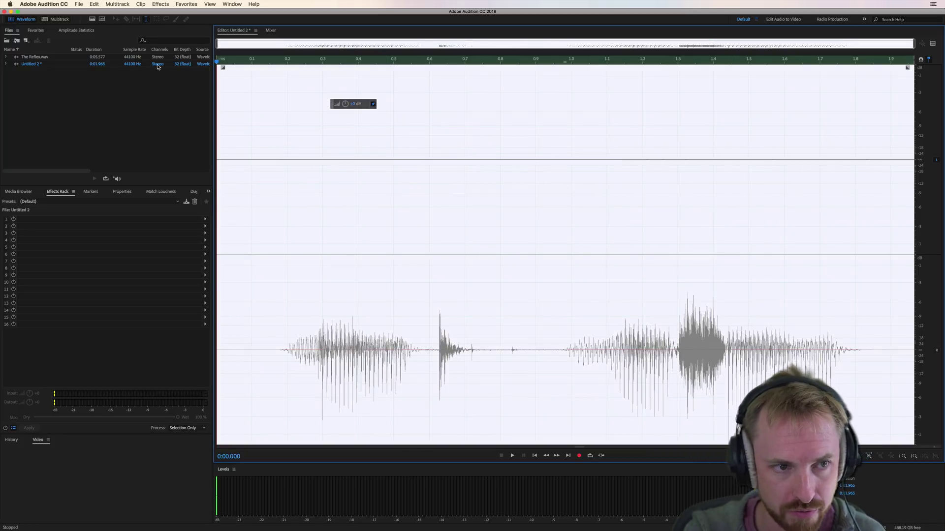
click(159, 4)
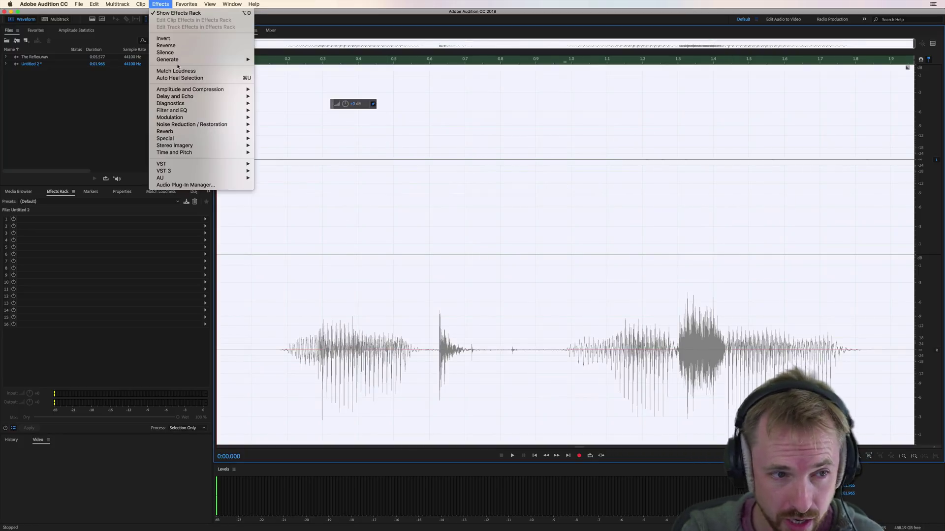
mouse_move(197, 59)
click(266, 67)
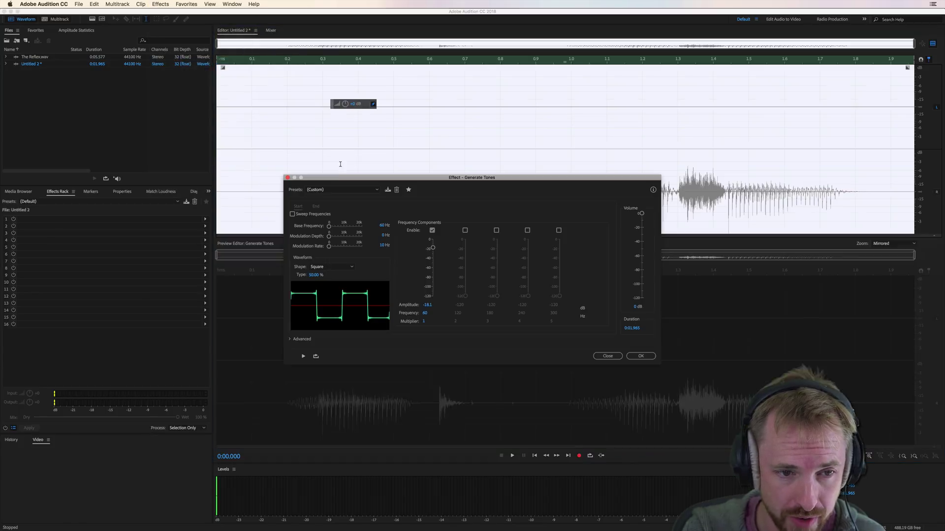
Step: Reset the tone to defaults, then set a 60 Hz base frequency and Square shape
click(342, 190)
click(325, 198)
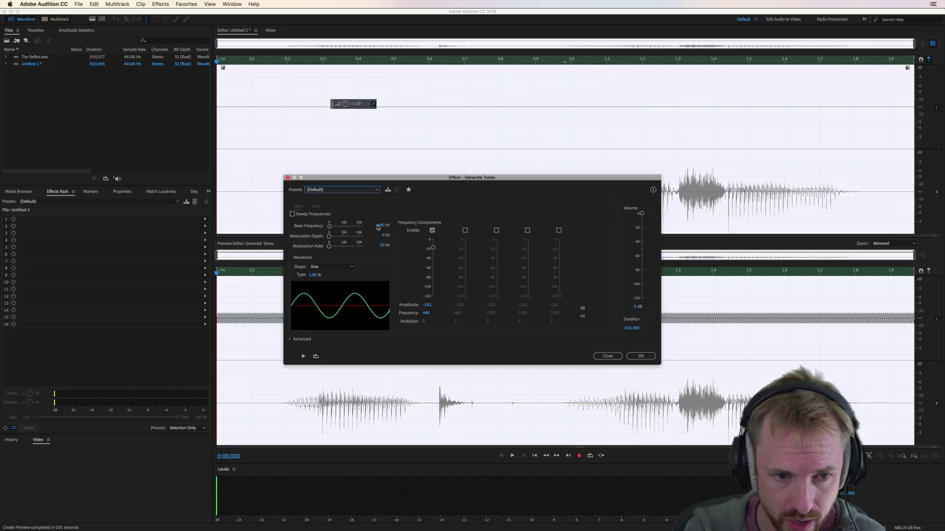
click(382, 226)
text(60)
key(Return)
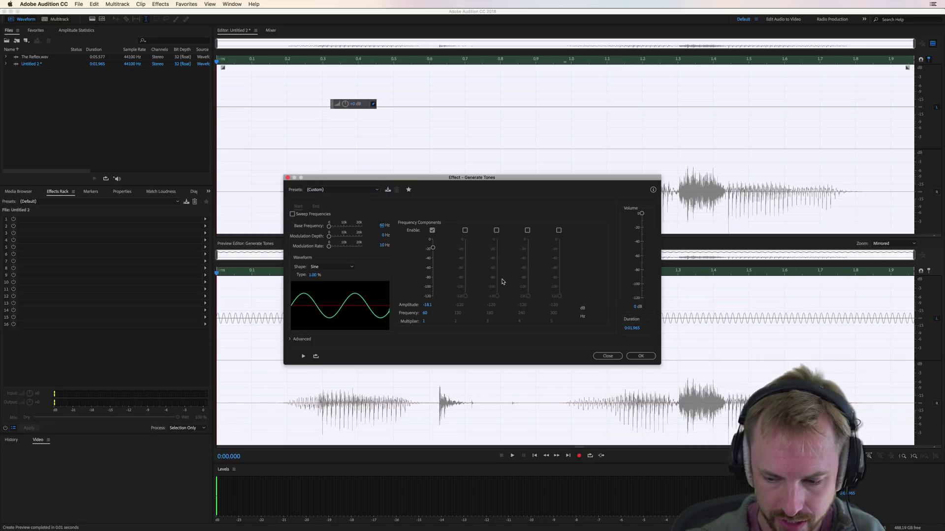
key(space)
key(space)
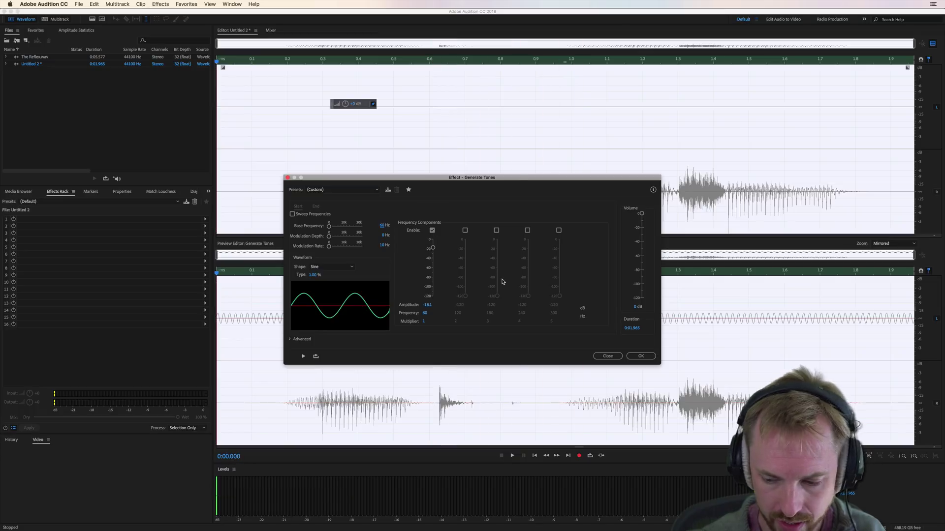
click(331, 267)
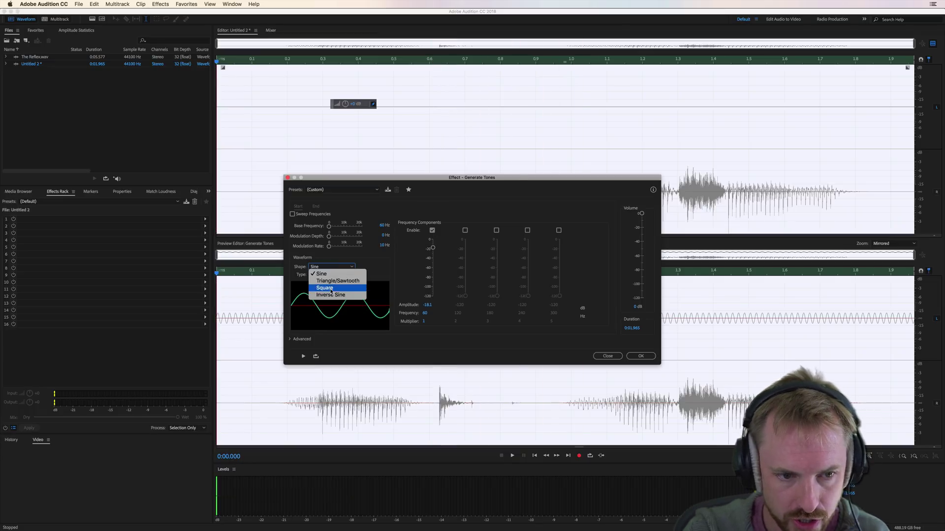
key(Return)
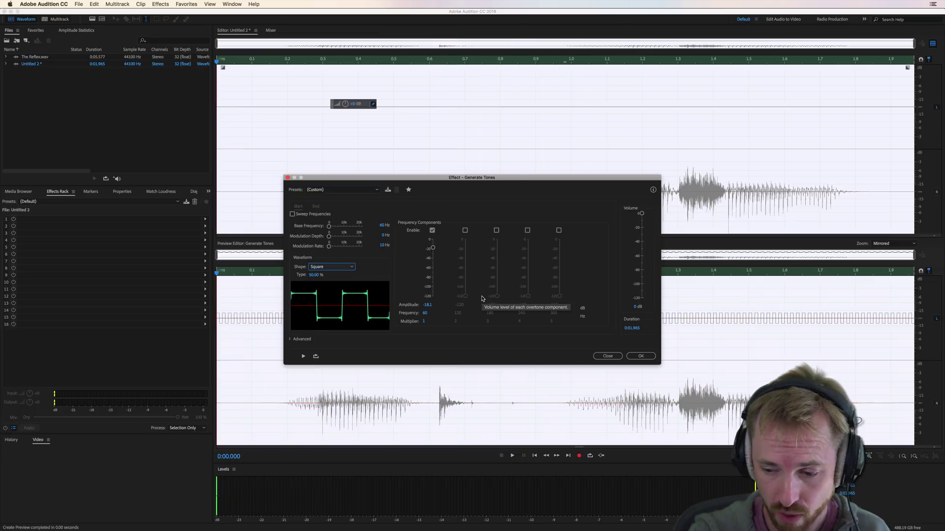
key(space)
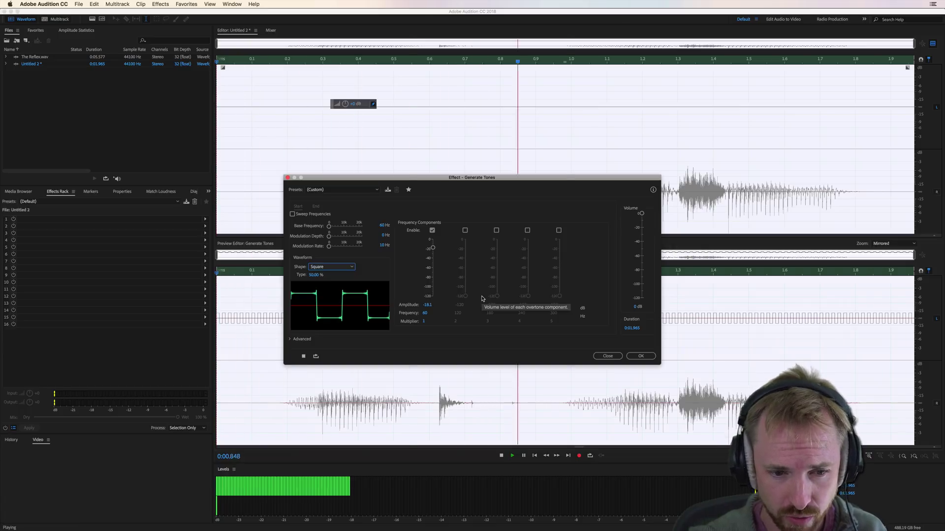
key(space)
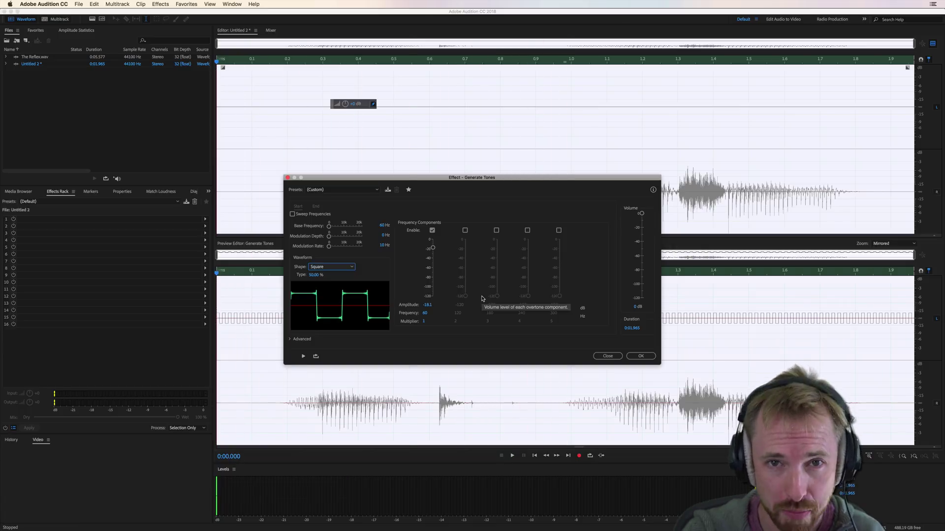
Step: Apply the square tone to the left channel, re-enable the right channel and play both
click(638, 356)
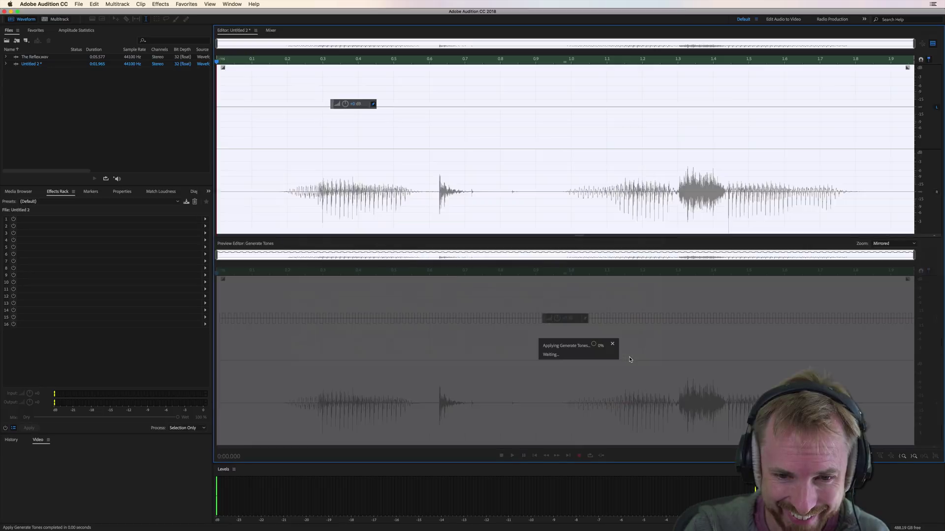
key(space)
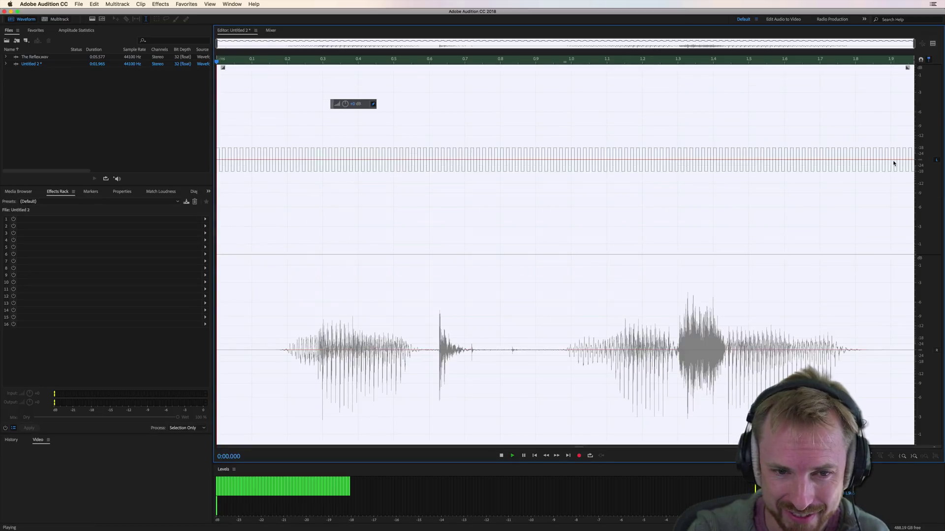
key(space)
click(935, 351)
key(space)
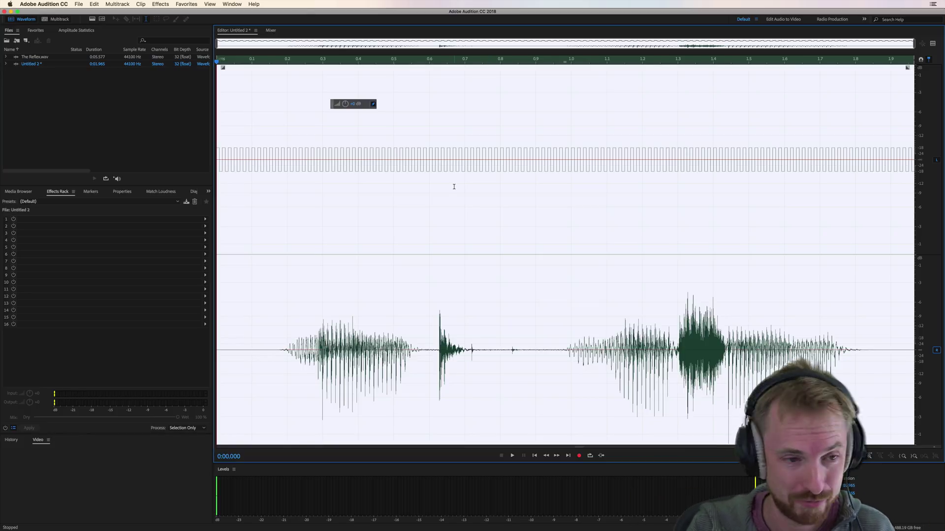
Step: Open the TAL Vocoder II plug-in and load its default preset
click(161, 4)
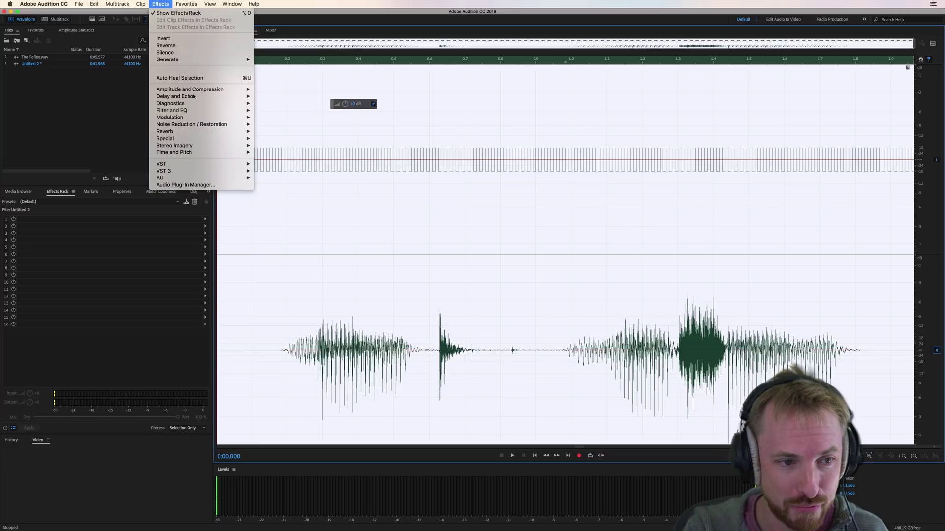
mouse_move(241, 181)
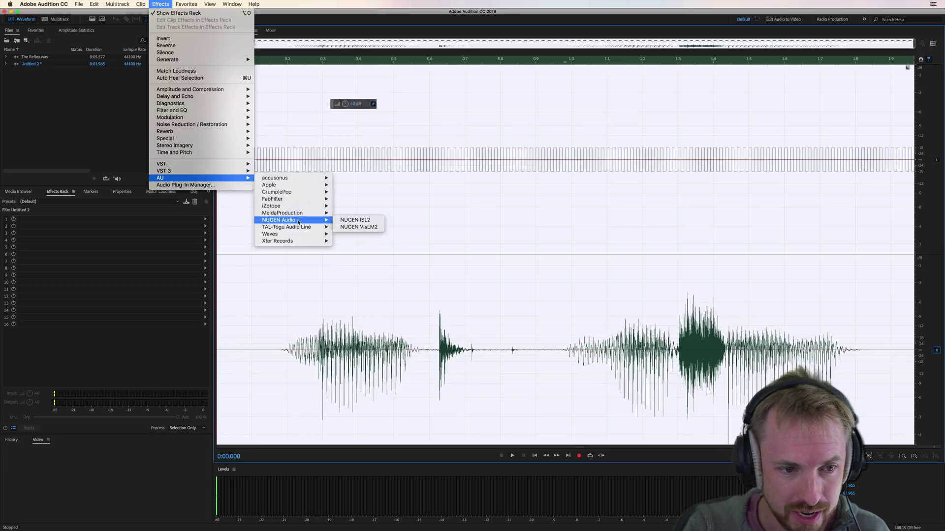
mouse_move(302, 227)
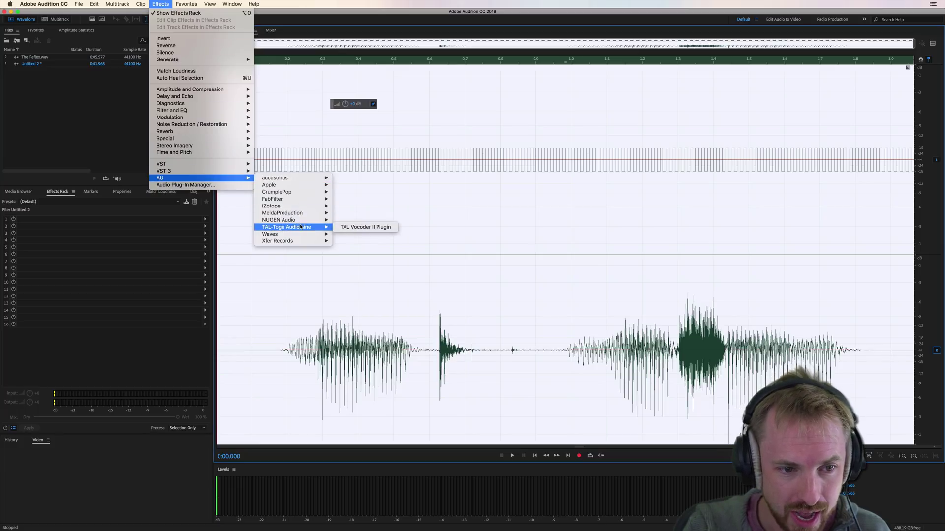
click(352, 227)
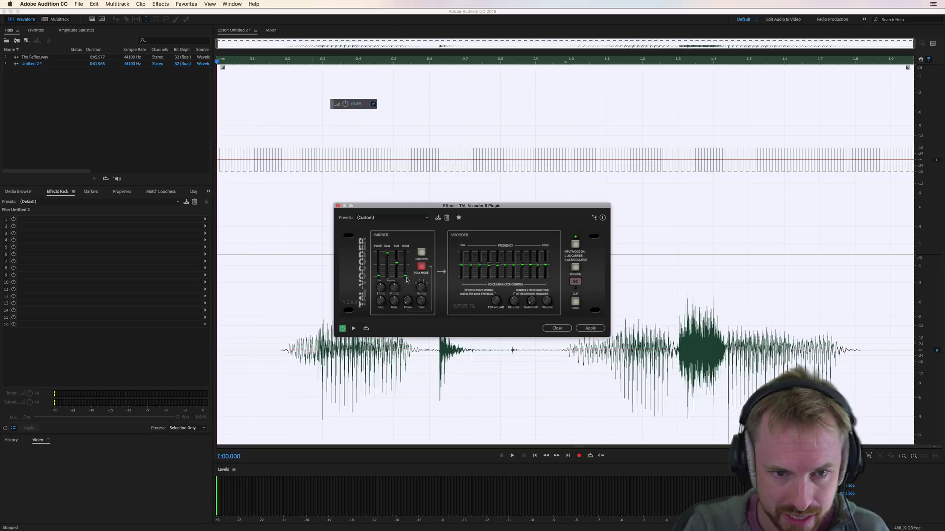
click(393, 218)
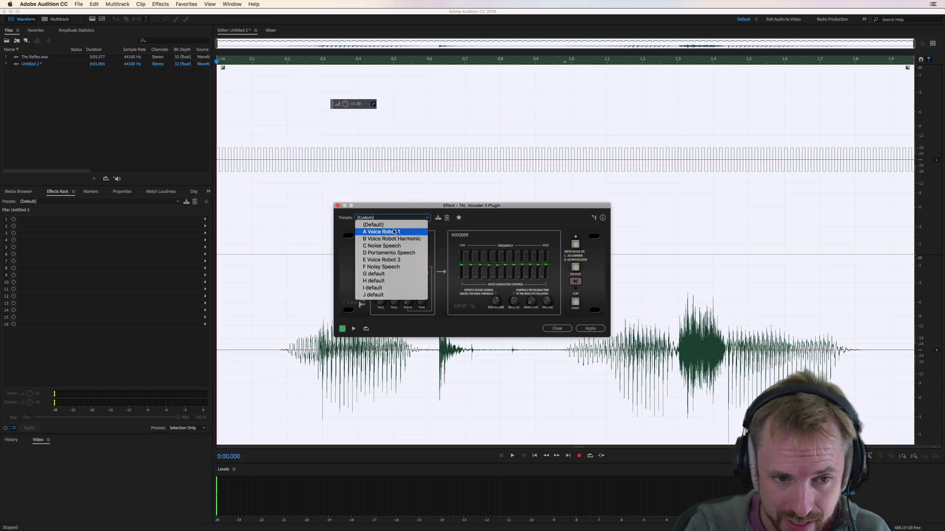
click(393, 227)
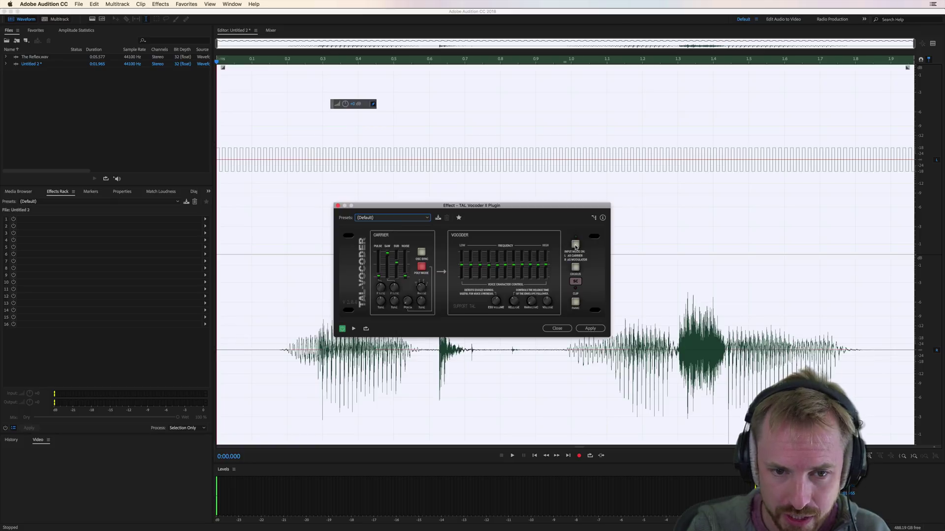
Step: Use the left channel as carrier and right as voice, previewing the vocoded sound
key(space)
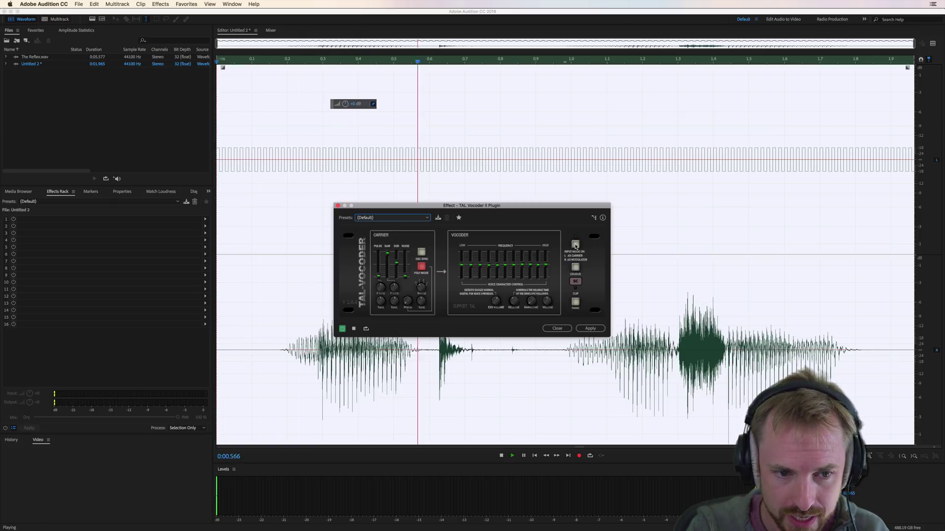
click(576, 245)
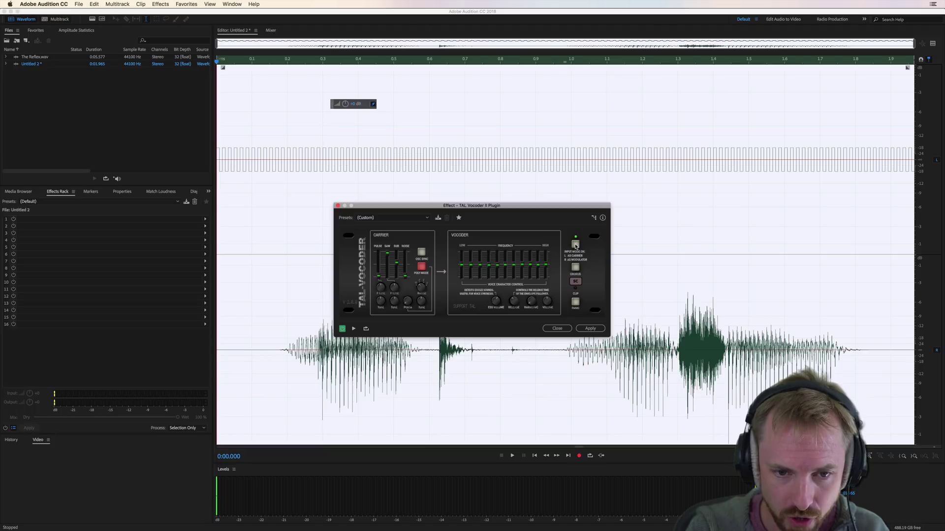
key(space)
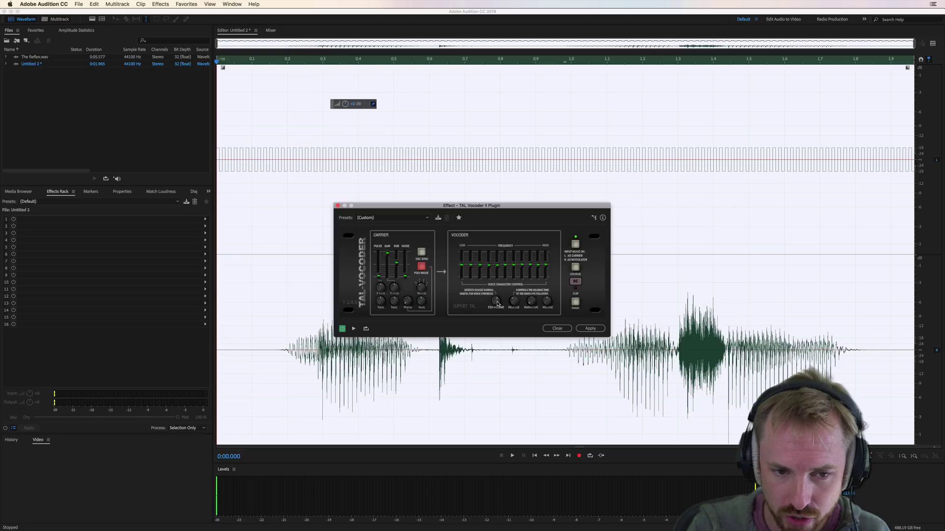
key(space)
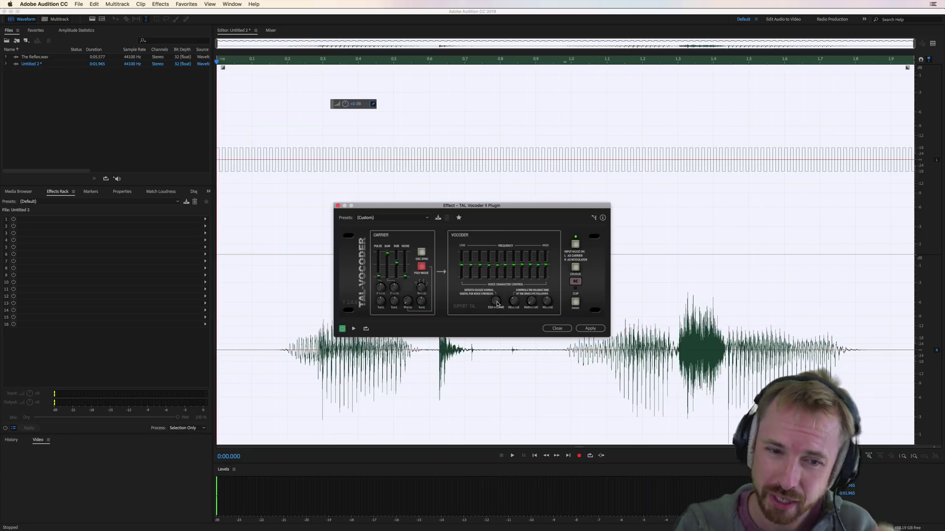
key(space)
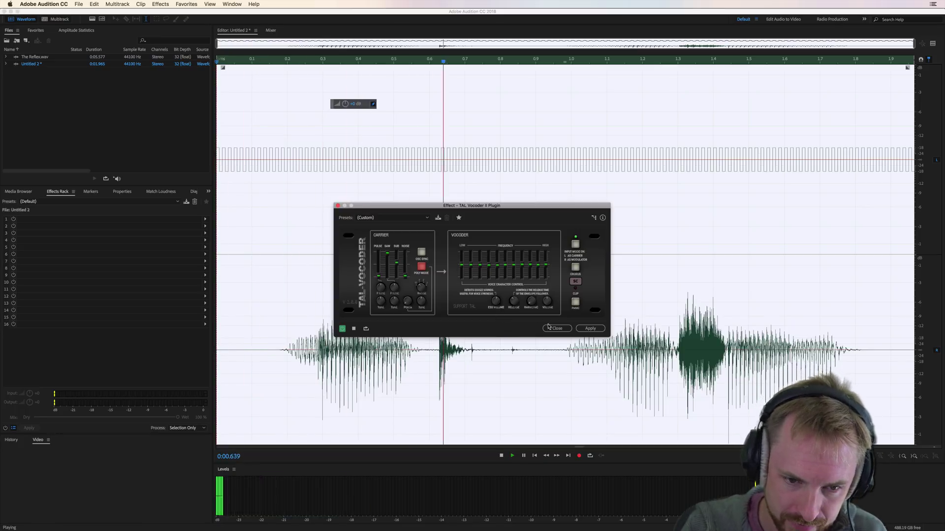
Step: Apply the vocoder and normalize the result to -0.1 dB from Favorites
click(590, 328)
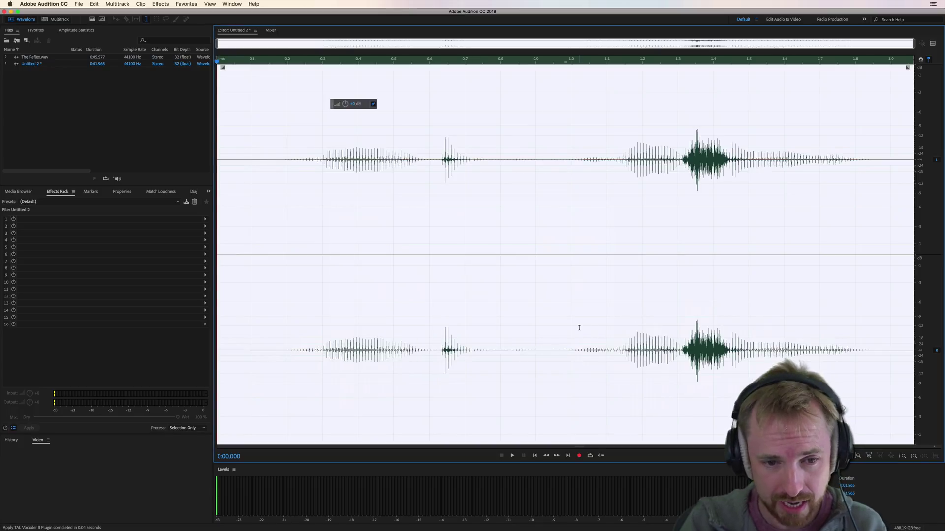
click(161, 4)
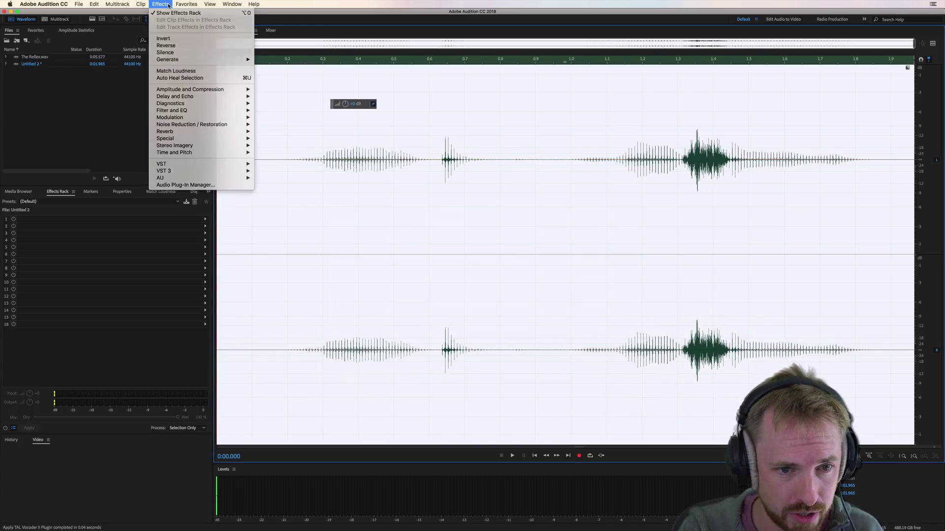
click(160, 4)
click(187, 4)
click(221, 84)
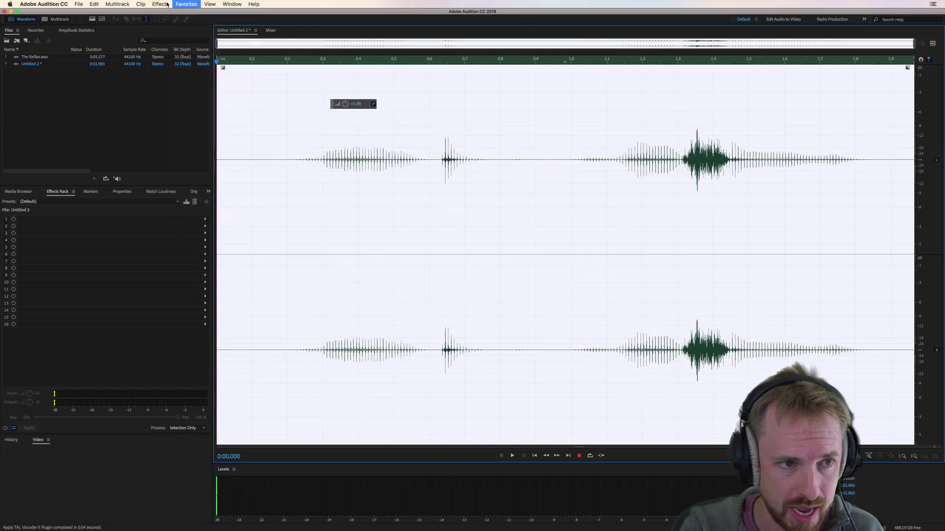
Step: Apply the Single-band Compressor to the voice and play it back
click(160, 4)
mouse_move(195, 89)
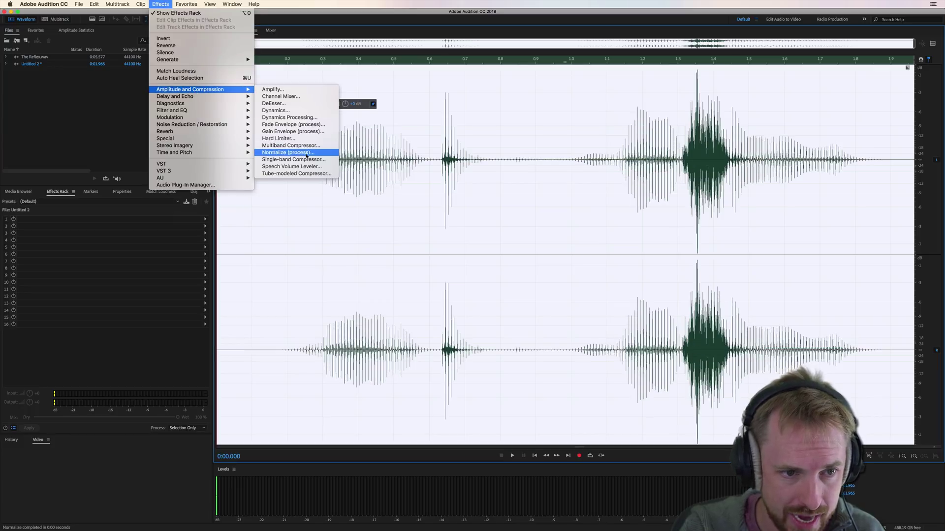
click(278, 161)
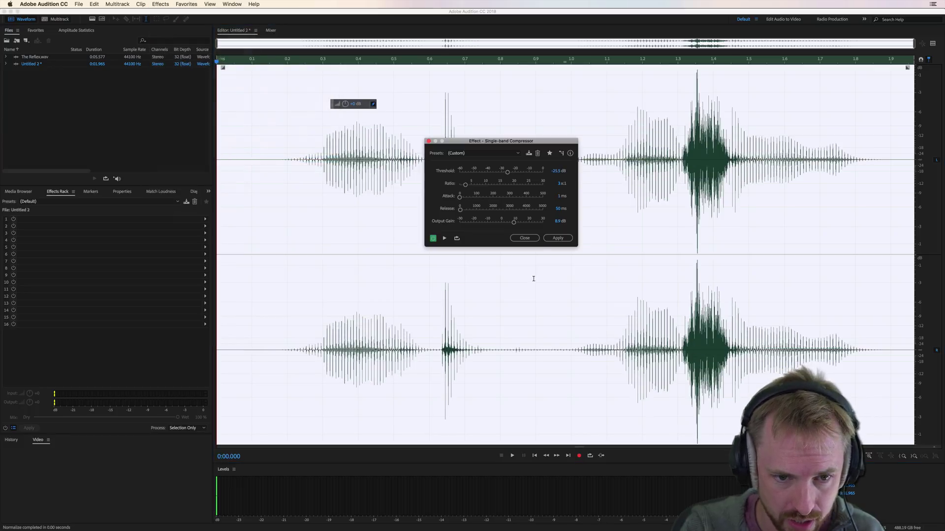
click(557, 238)
key(space)
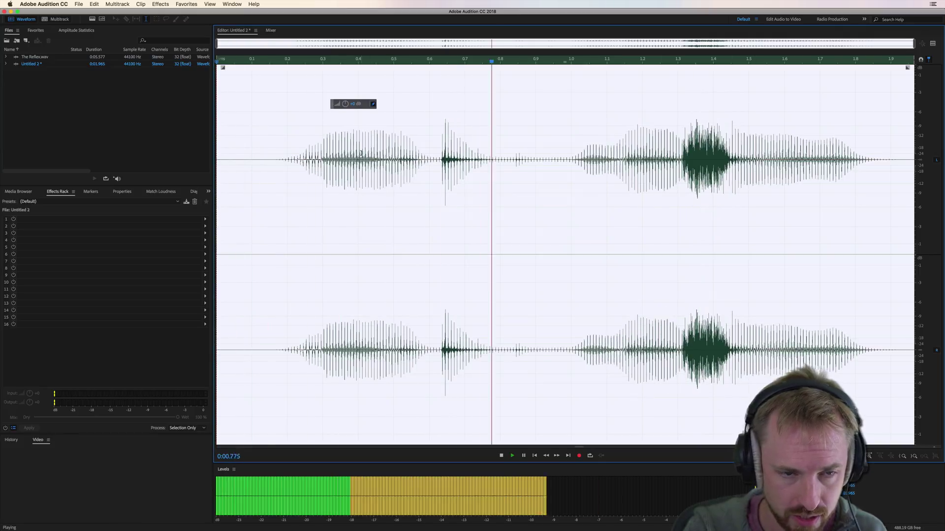
Step: Normalize to -0.1 dB again, play from near the start and select the whole waveform
click(187, 5)
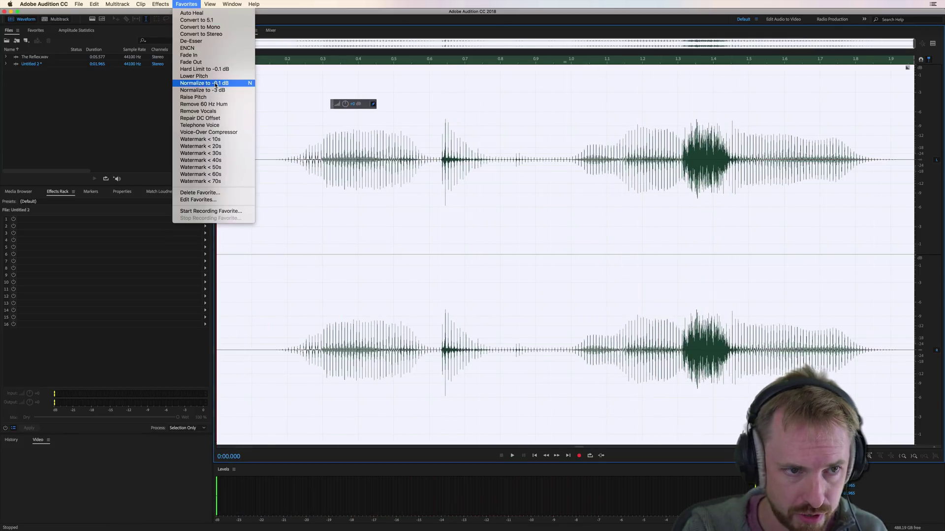
click(197, 83)
click(277, 161)
key(space)
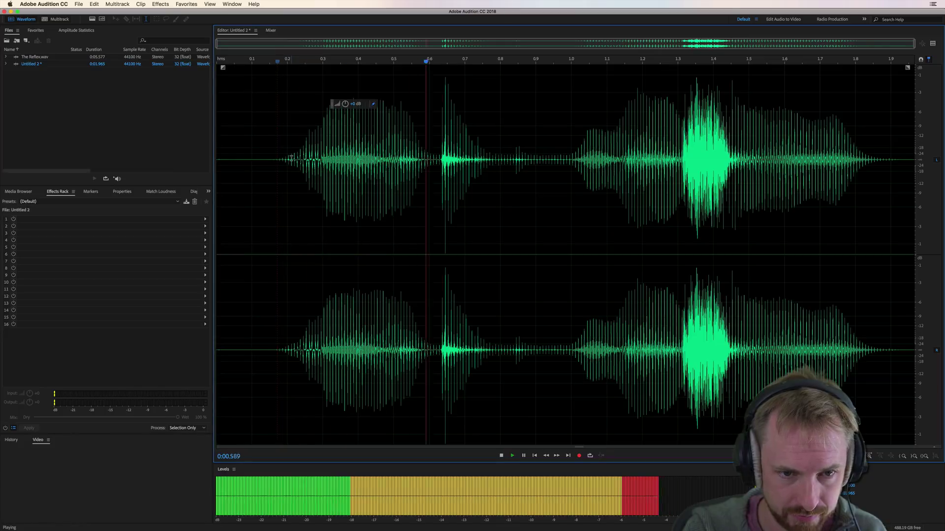
key(super+a)
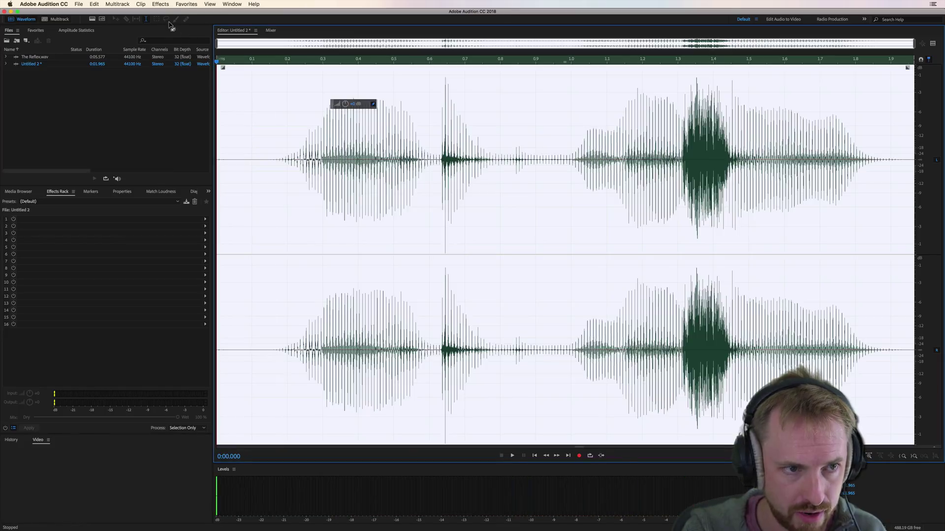
Step: Open the Waves MetaFlanger (s) stereo plug-in from Effects > AU > Waves
click(160, 5)
mouse_move(206, 178)
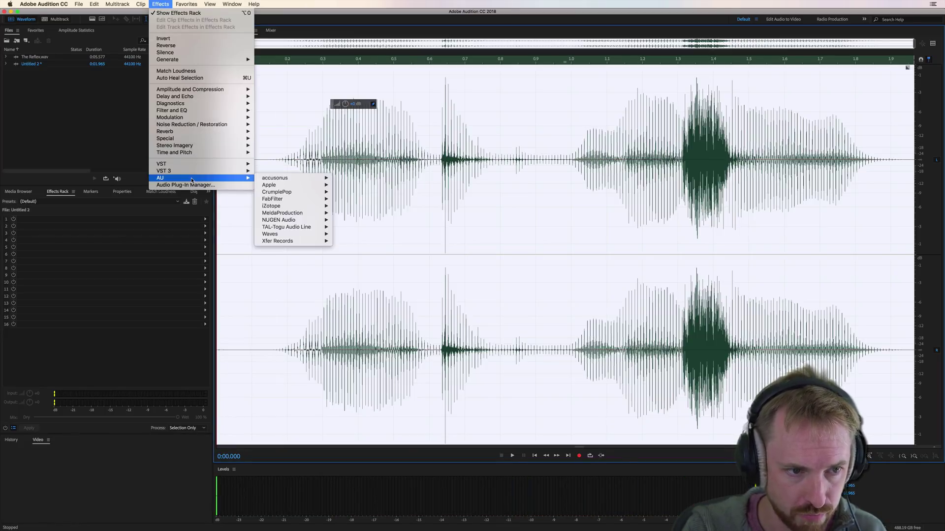
mouse_move(276, 234)
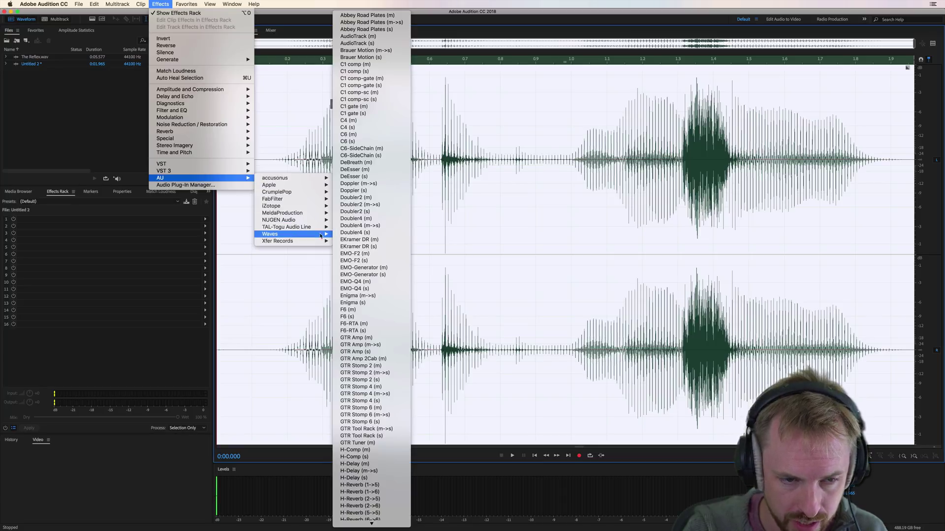
scroll(359, 241, down, 15)
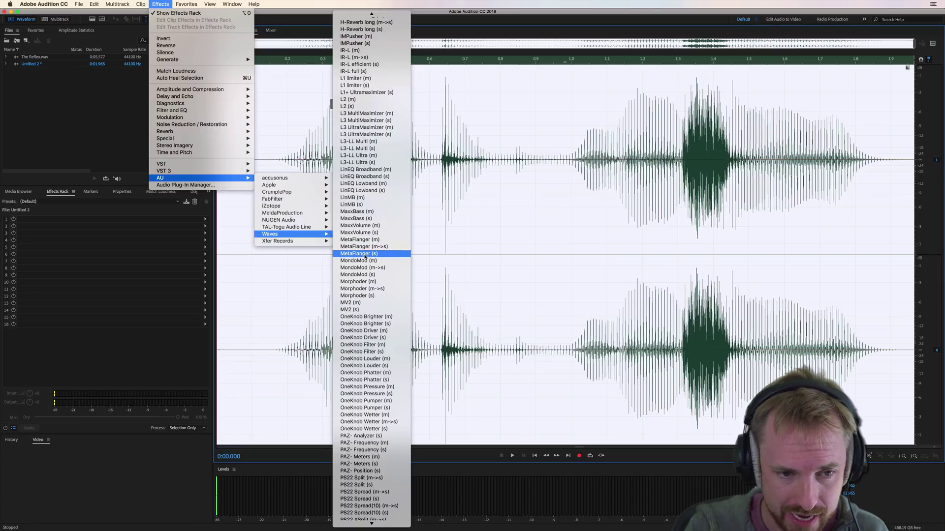
click(365, 254)
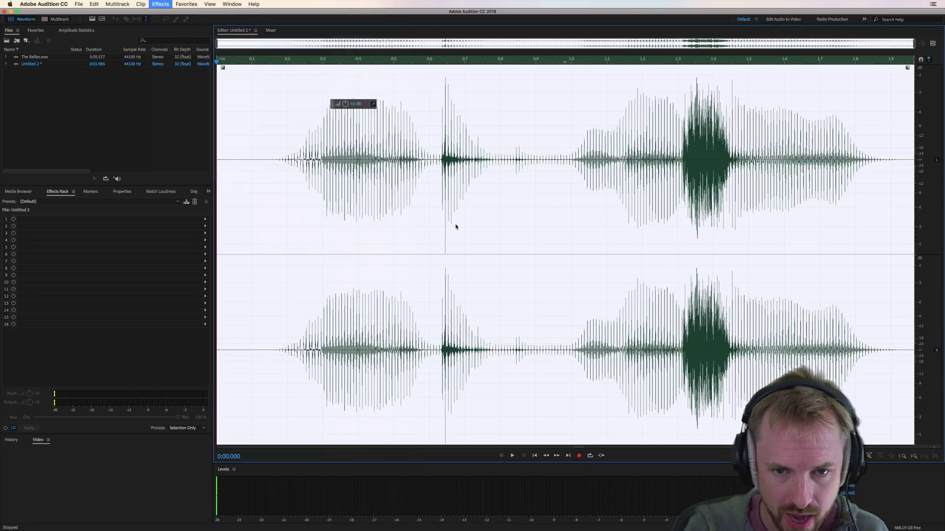
Step: Preview the Ampex 440 and Blurr flanger presets on the voice
click(433, 230)
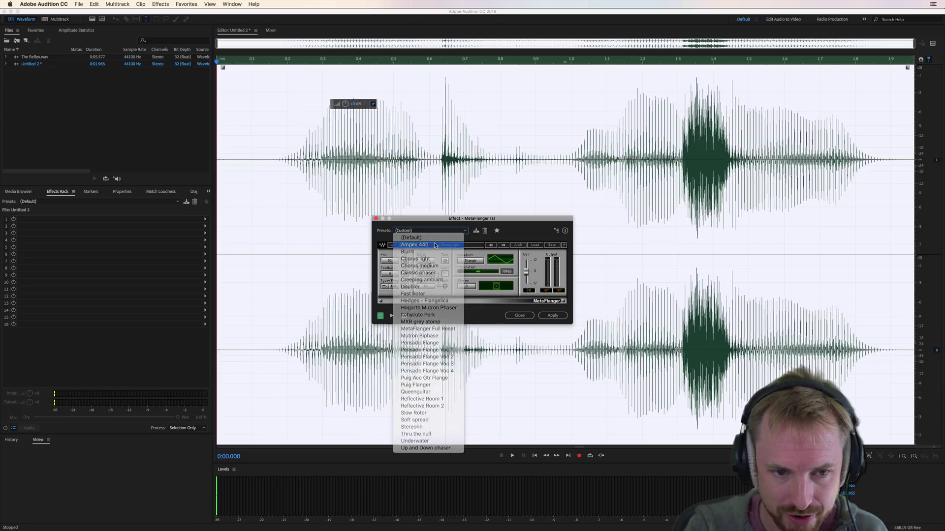
click(435, 245)
key(space)
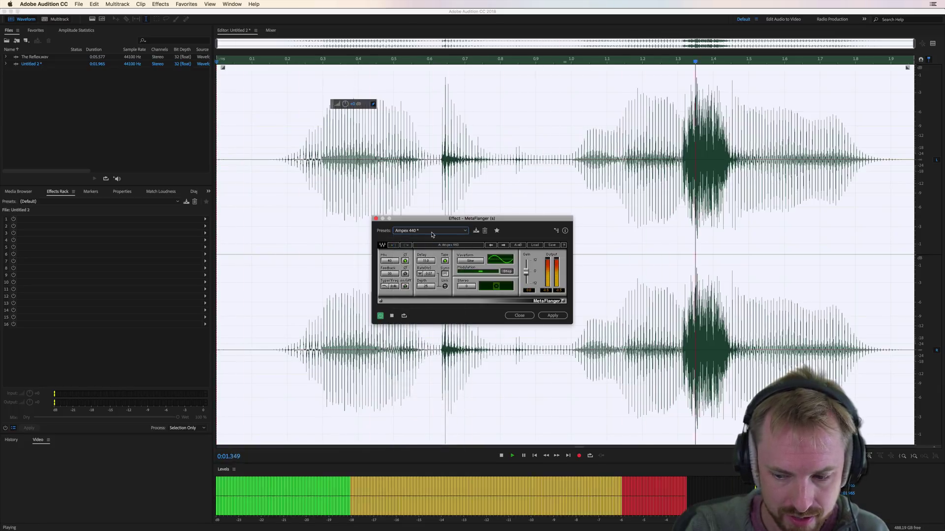
click(431, 231)
click(426, 255)
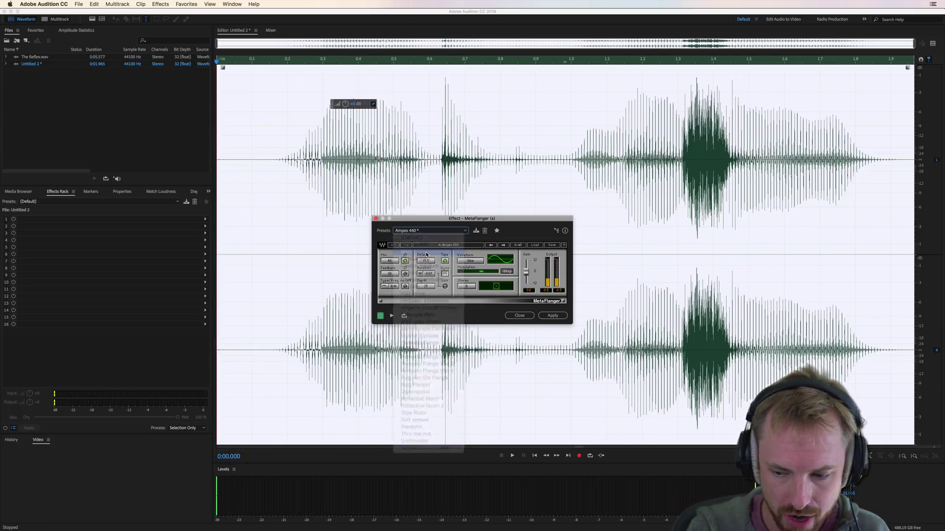
key(space)
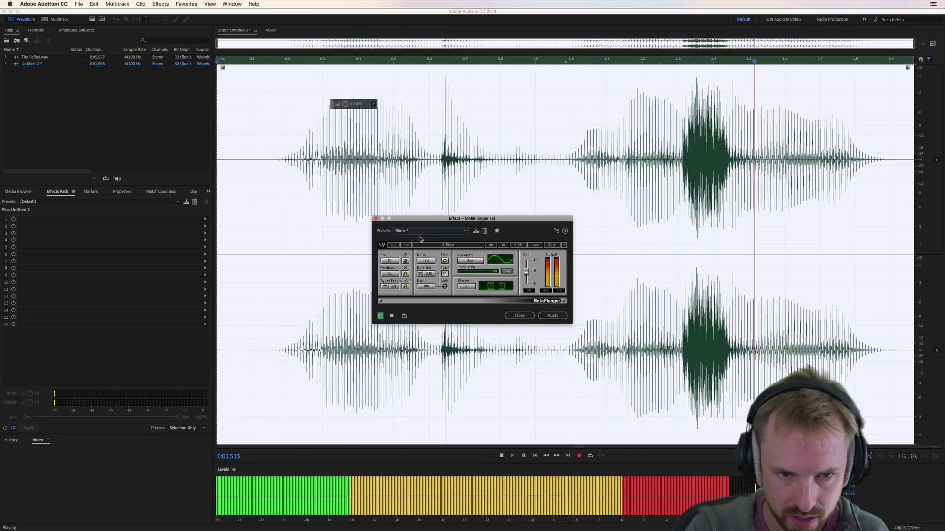
Step: Preview the Doubler preset, then load and preview Fast Rotor
click(422, 231)
click(435, 288)
key(space)
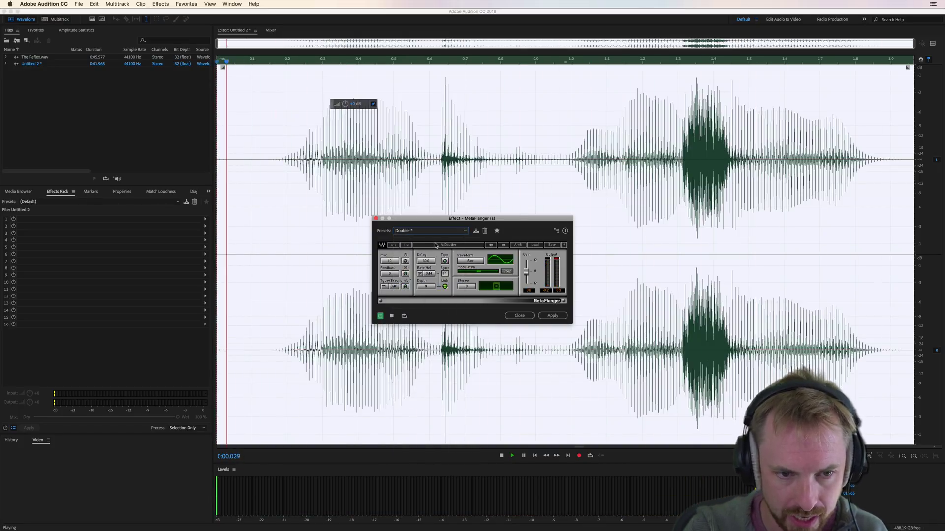
click(422, 231)
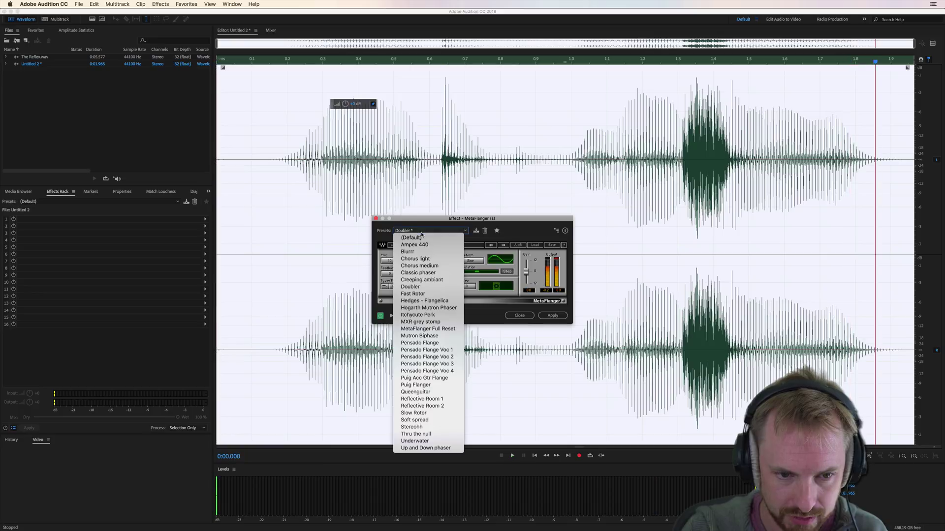
click(434, 294)
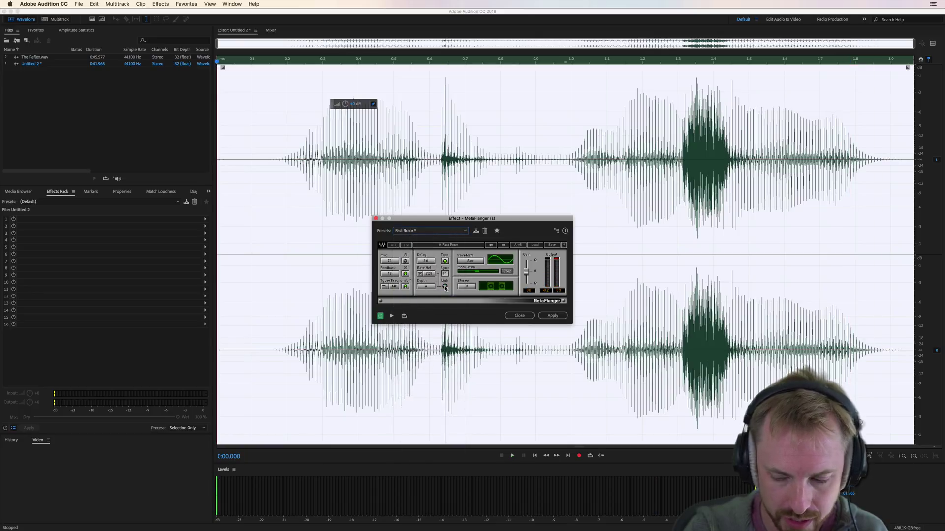
key(space)
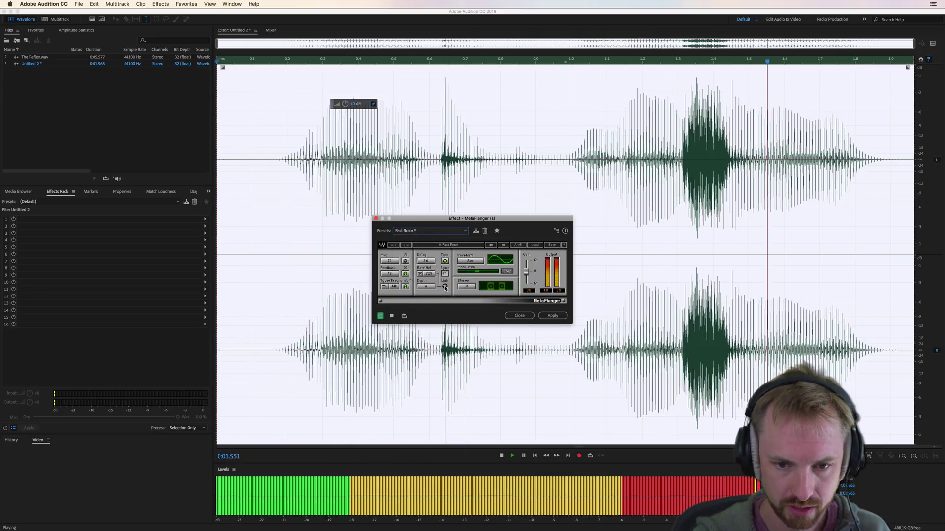